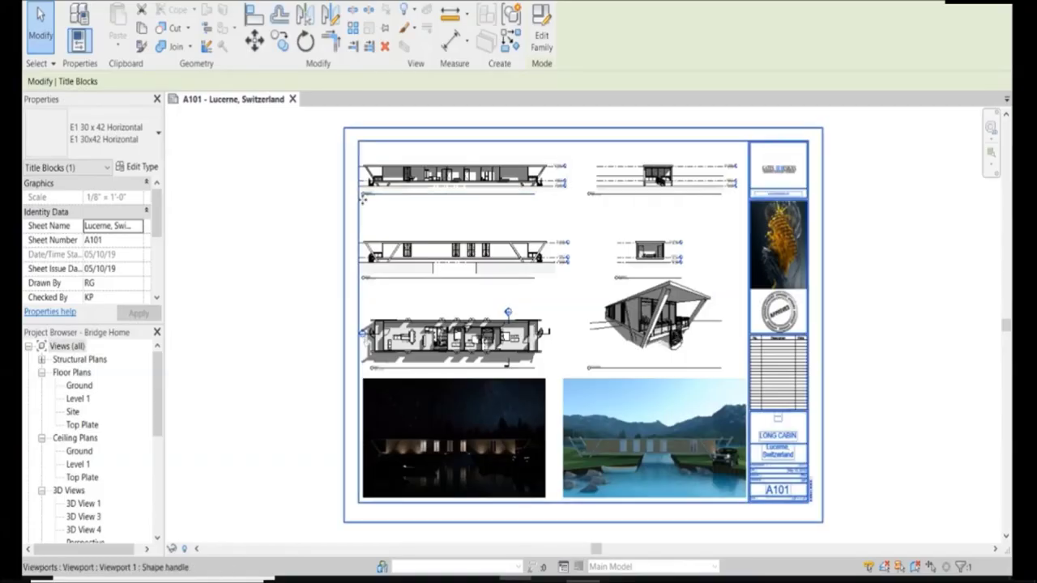
Scroll up in the view beside the Thea Render Window.
scroll(371, 191, up, 3)
scroll(369, 192, down, 5)
scroll(497, 257, up, 5)
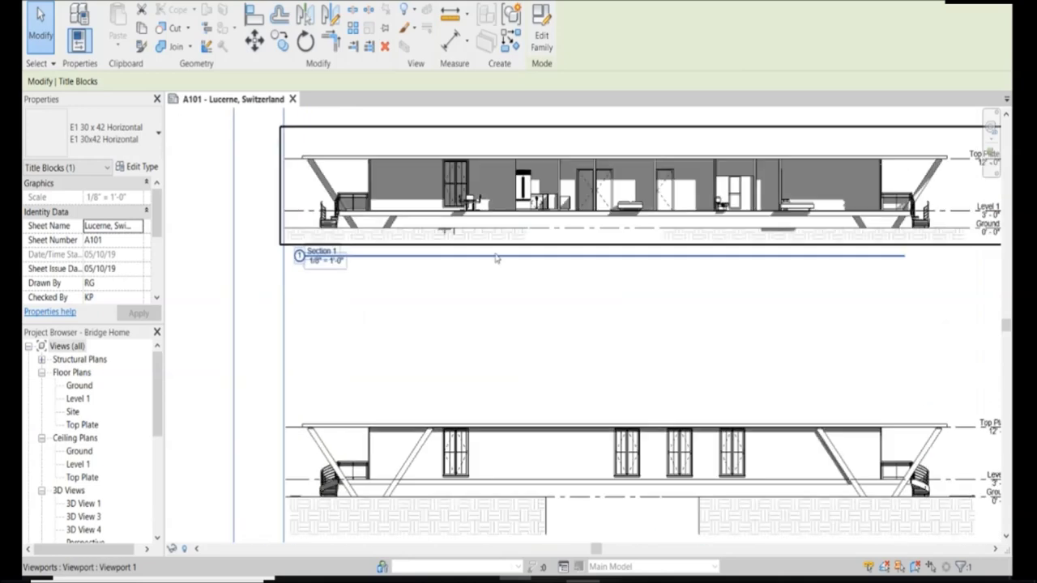
middle_drag(584, 285, 555, 158)
middle_drag(621, 412, 575, 335)
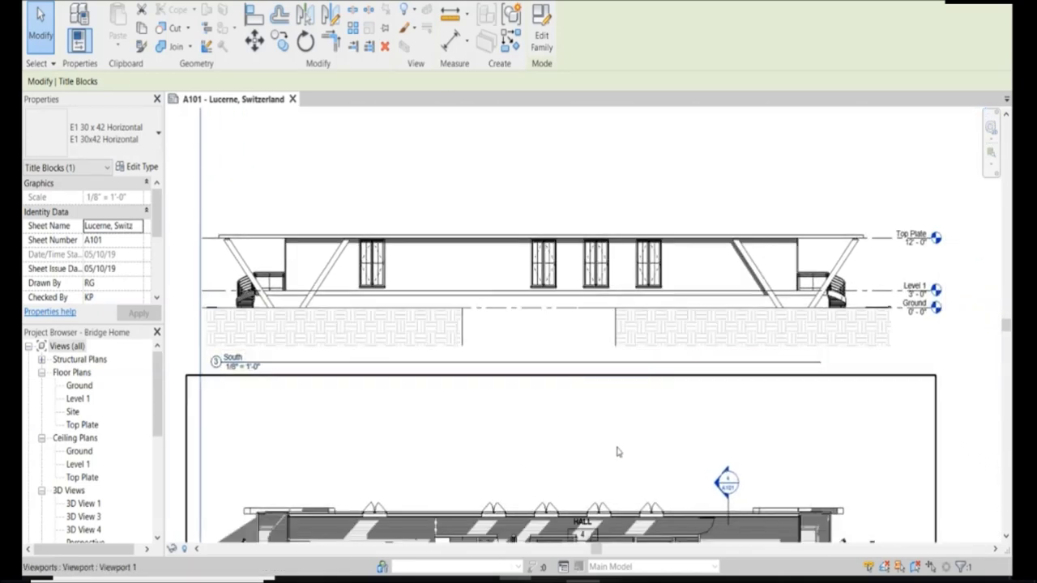
middle_drag(623, 430, 622, 213)
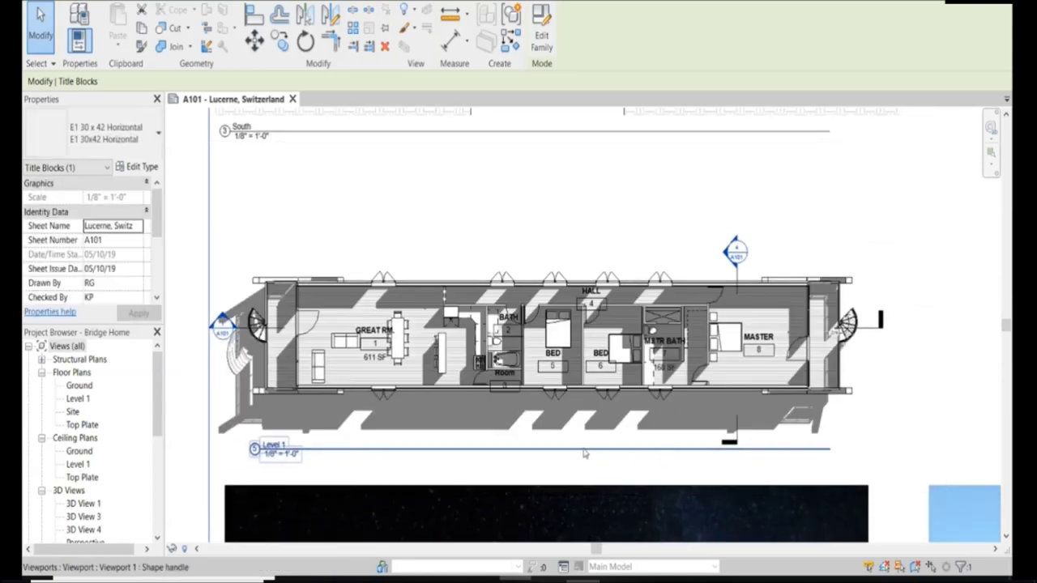
middle_drag(786, 432, 752, 157)
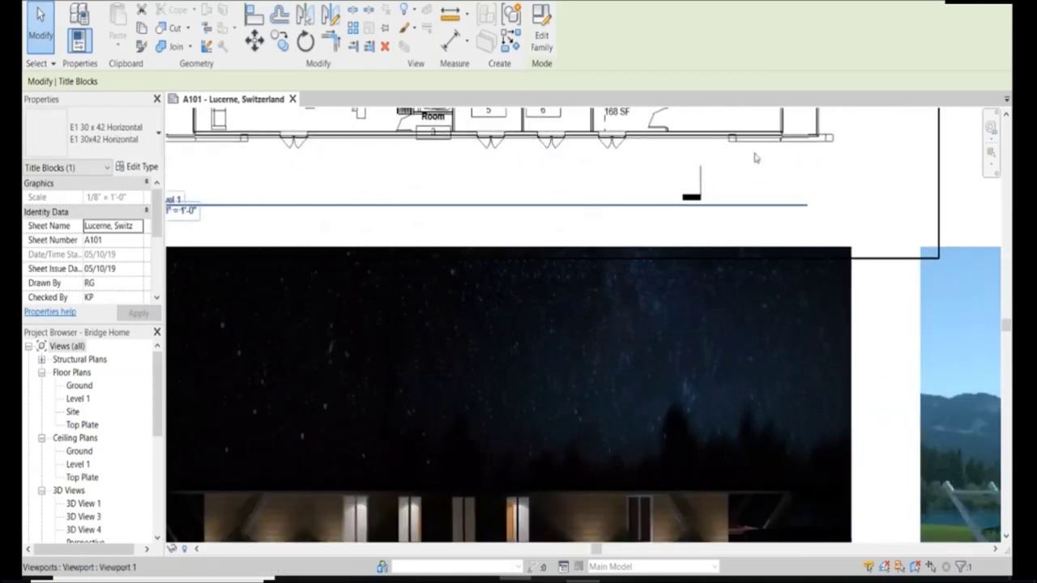
scroll(640, 170, down, 3)
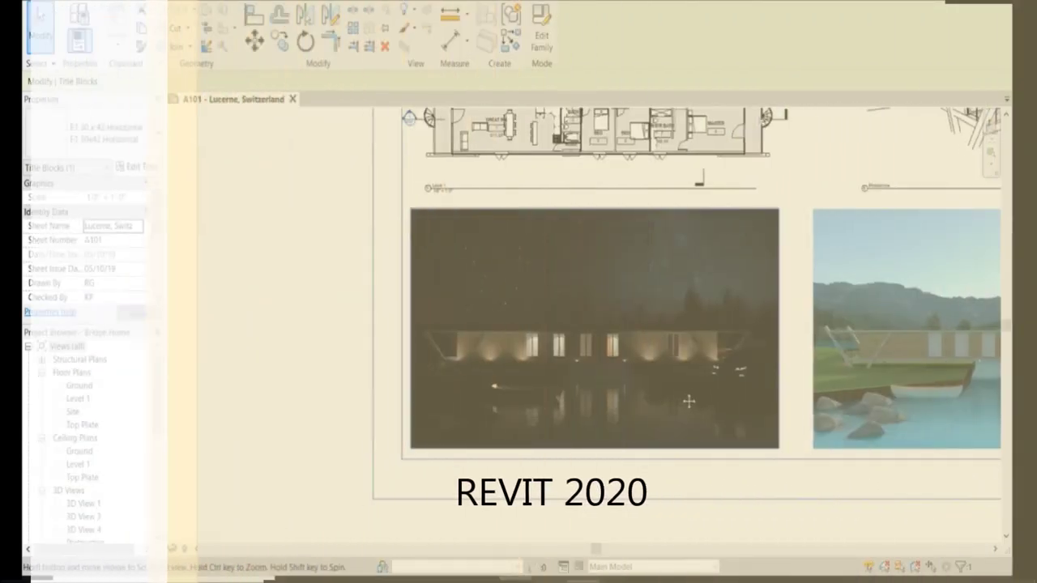
middle_drag(686, 397, 405, 420)
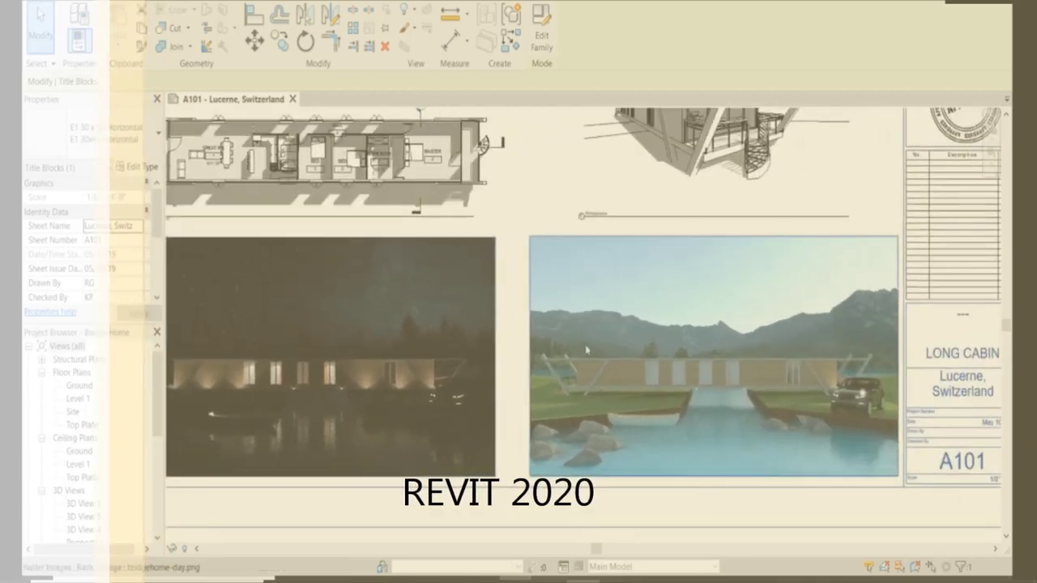
middle_drag(619, 352, 574, 407)
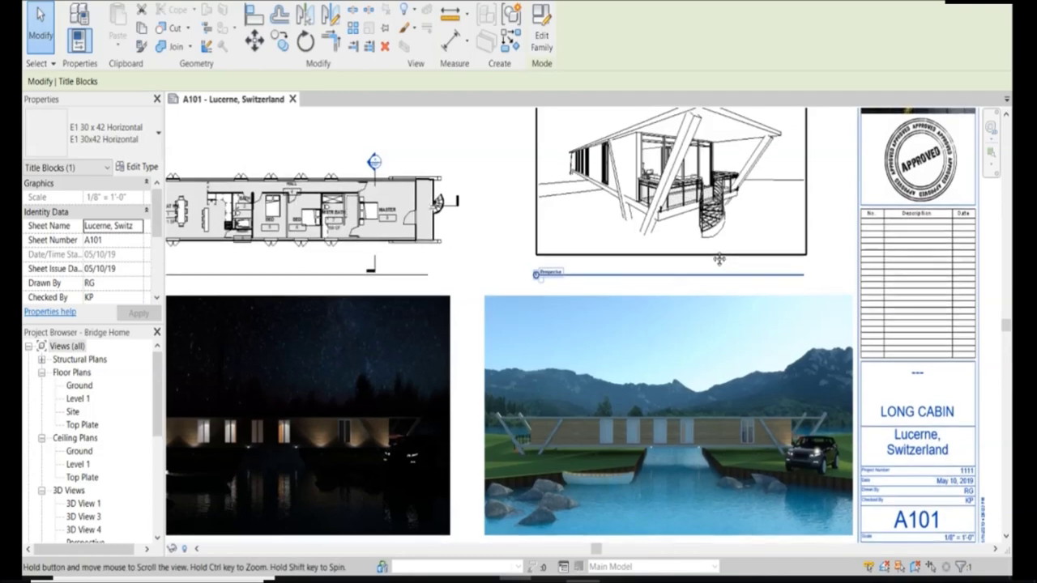
middle_drag(719, 256, 703, 403)
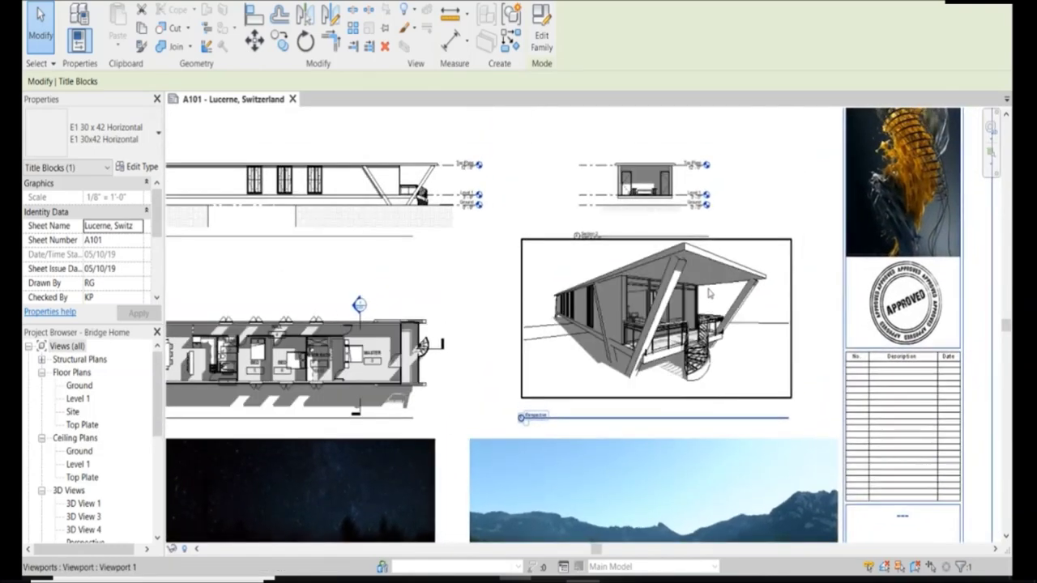
middle_drag(710, 298, 680, 502)
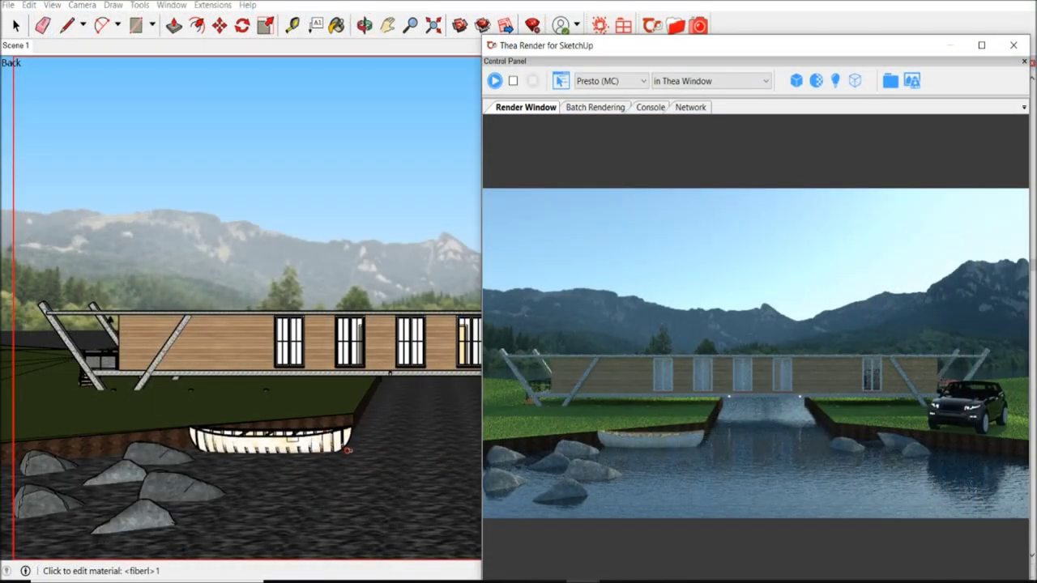
click(15, 27)
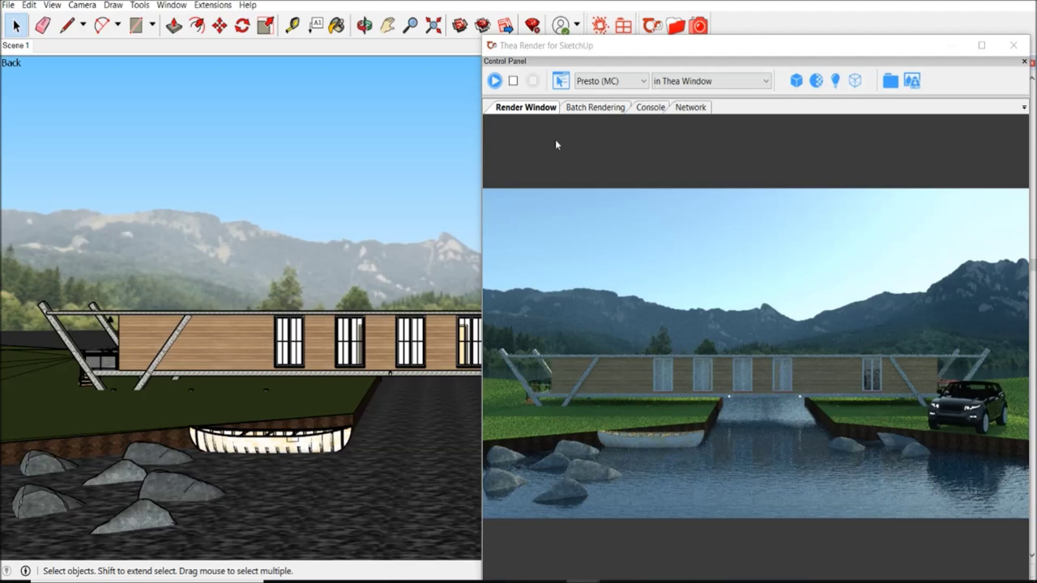
click(675, 26)
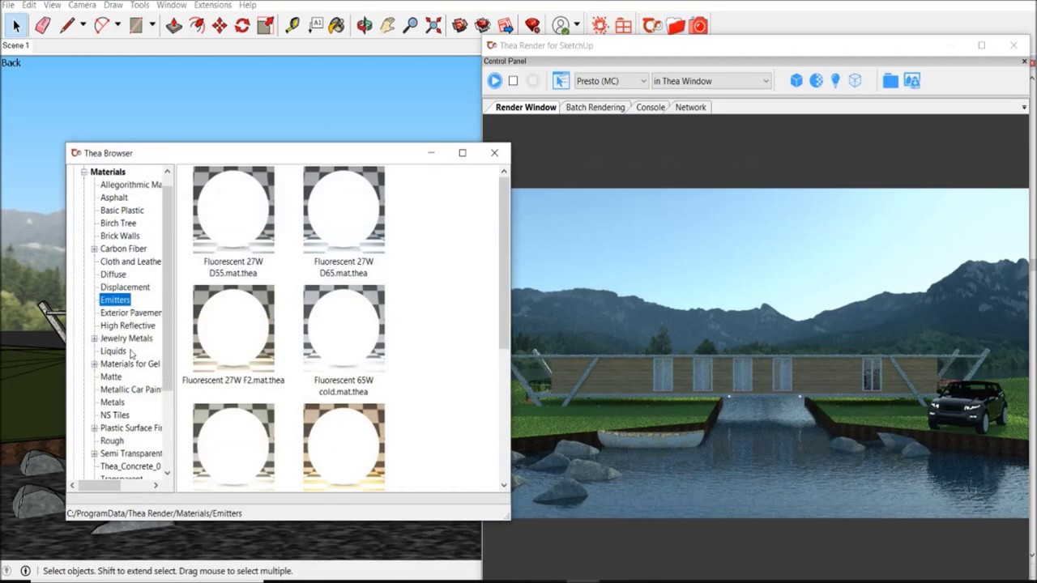
click(494, 152)
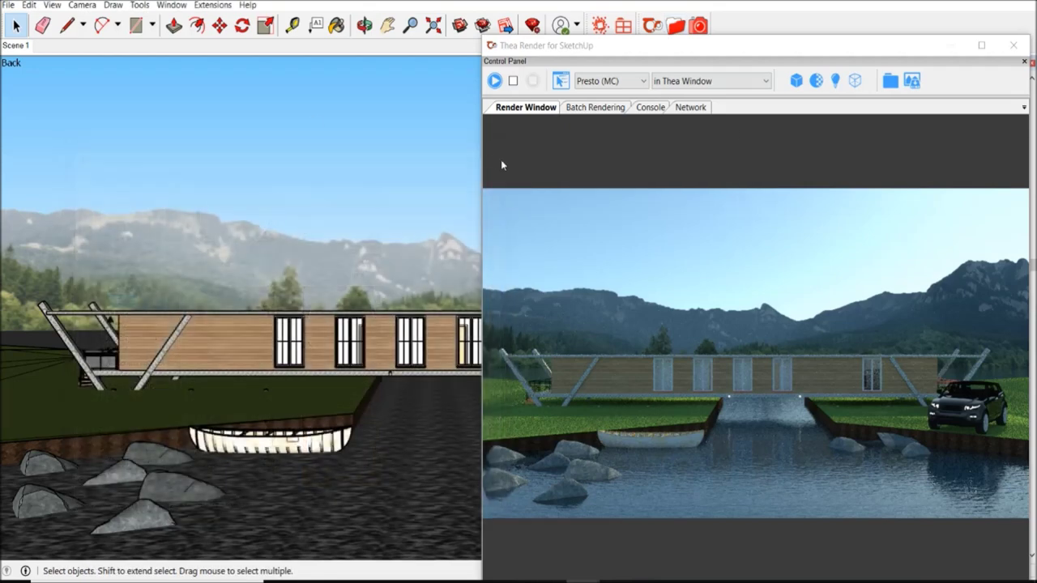
Open the pool water's Thea settings, start the interactive render, and return to Scene 1.
click(650, 26)
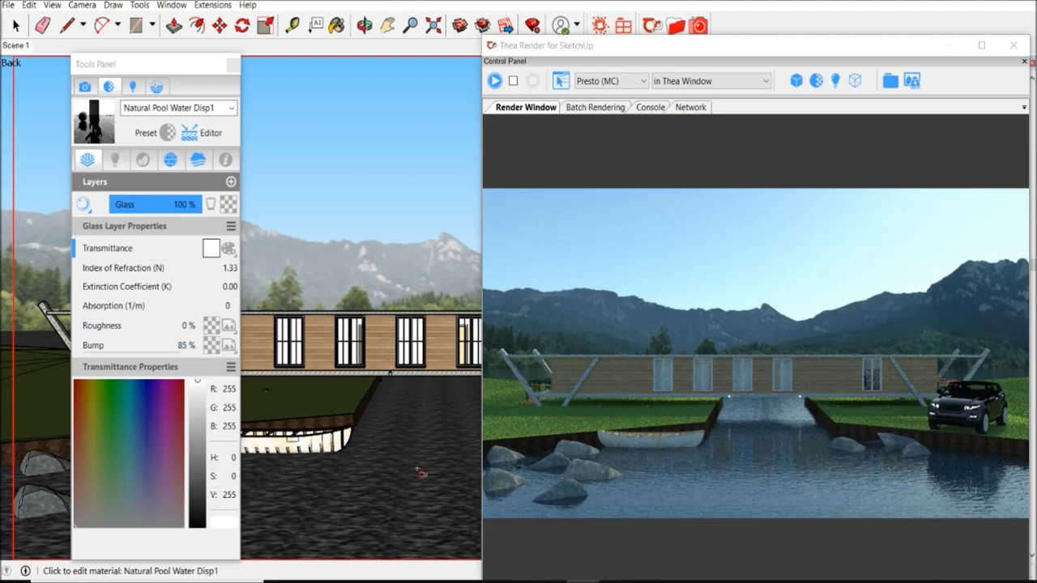
click(494, 81)
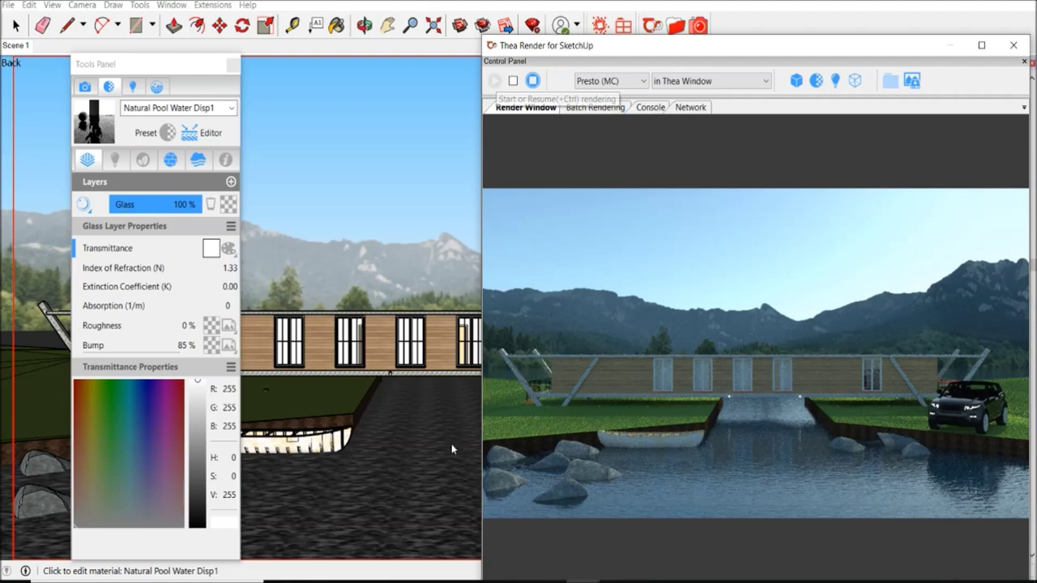
scroll(432, 497, up, 2)
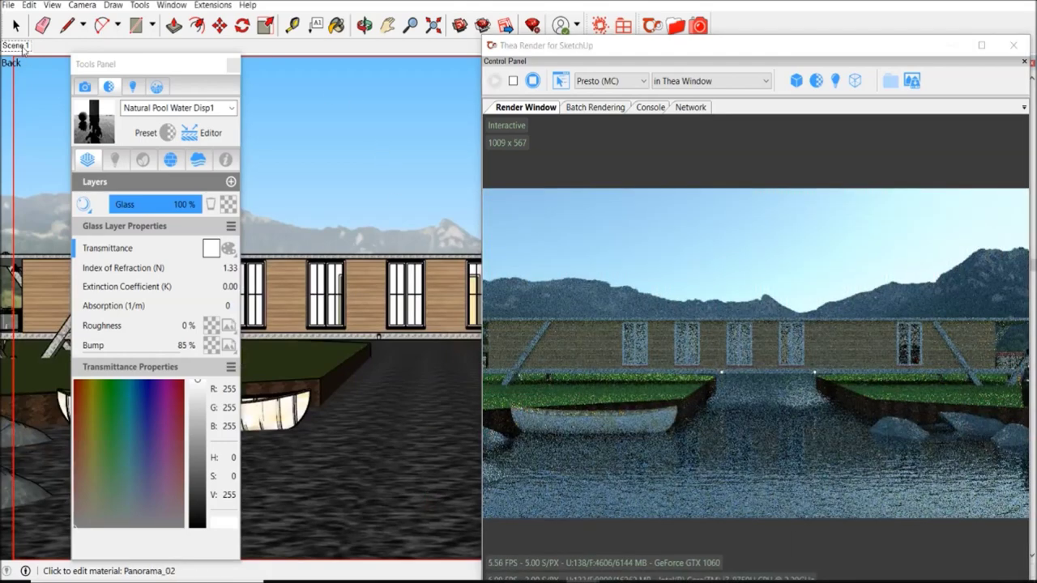
click(16, 46)
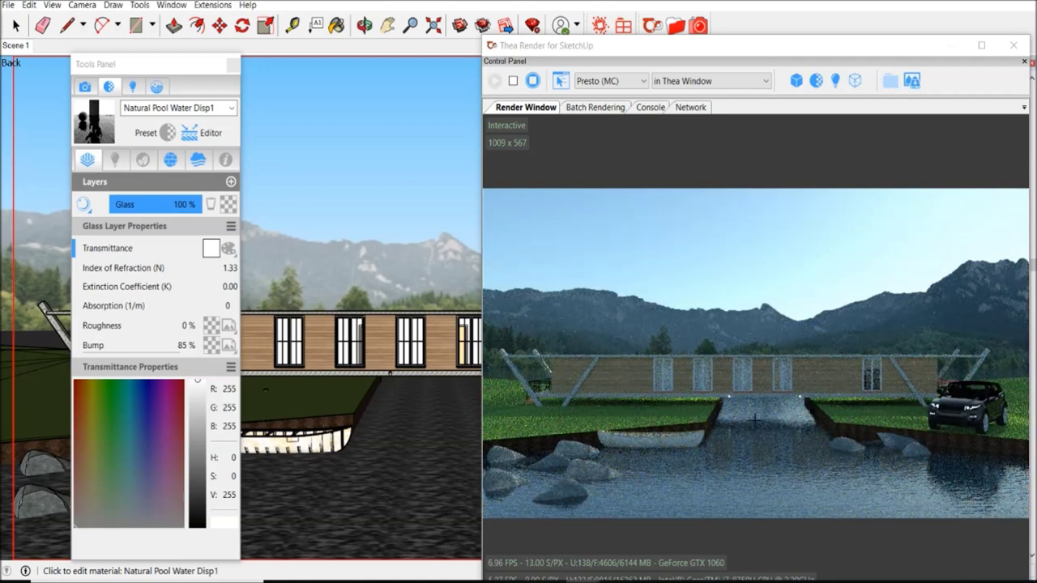
Raise the Natural Pool Water glass roughness from 0% to 20%.
double_click(186, 326)
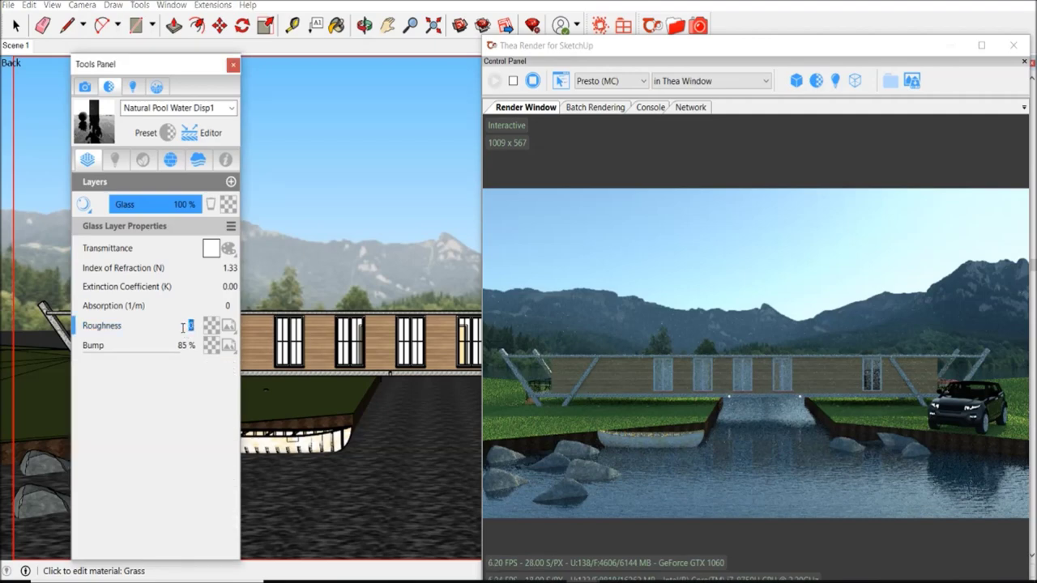
key(Return)
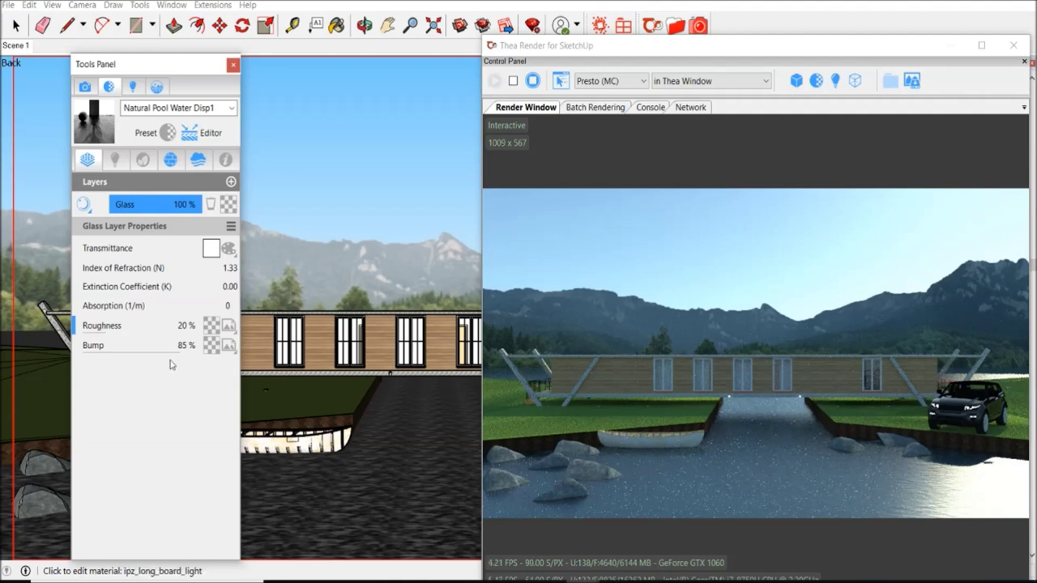
Try a 10% roughness on the pool water's glass layer.
double_click(186, 325)
text(10)
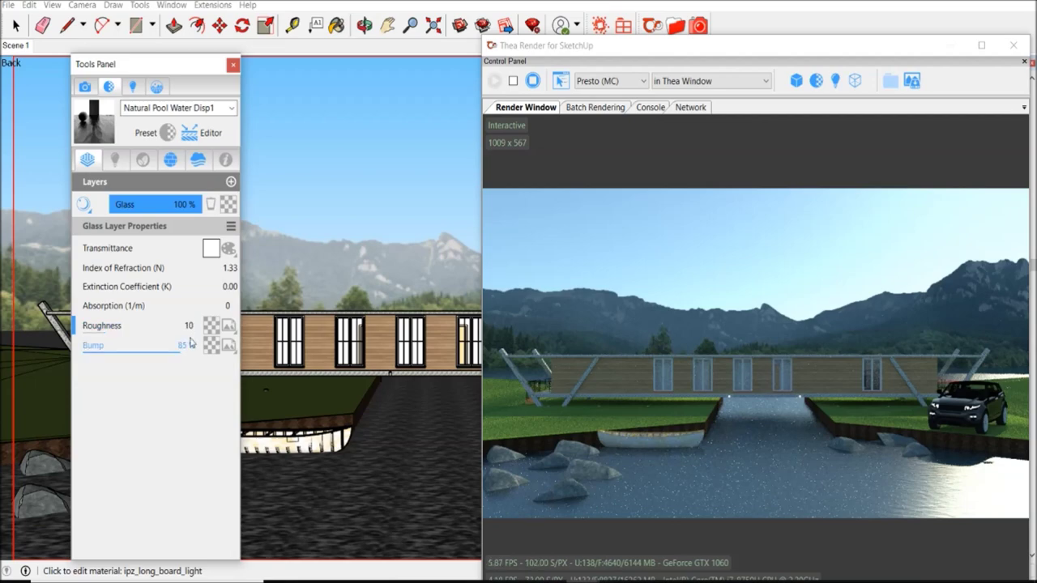
key(Return)
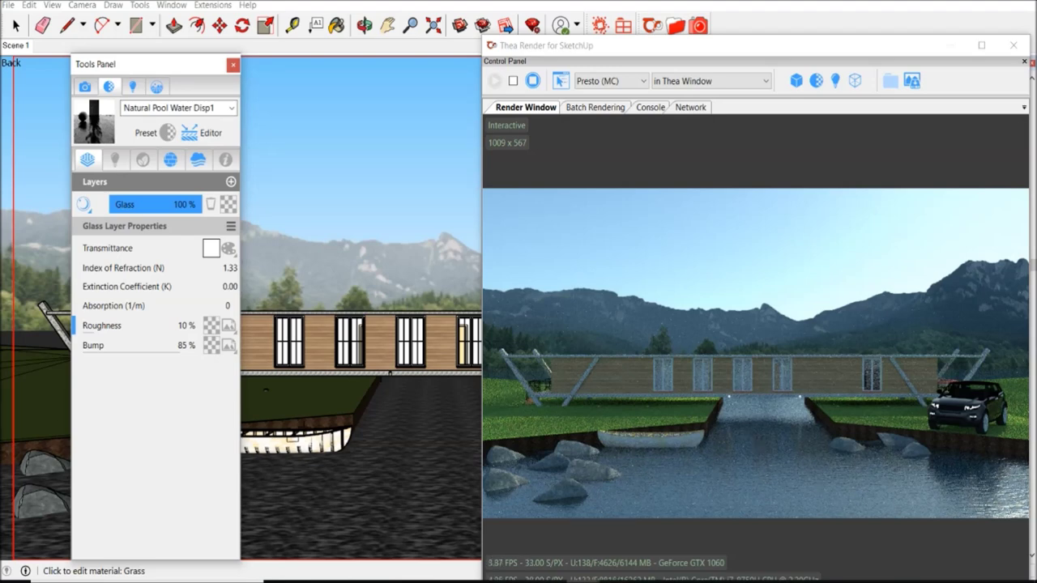
Set the pool water roughness back to 0%.
click(187, 325)
text(0)
key(Return)
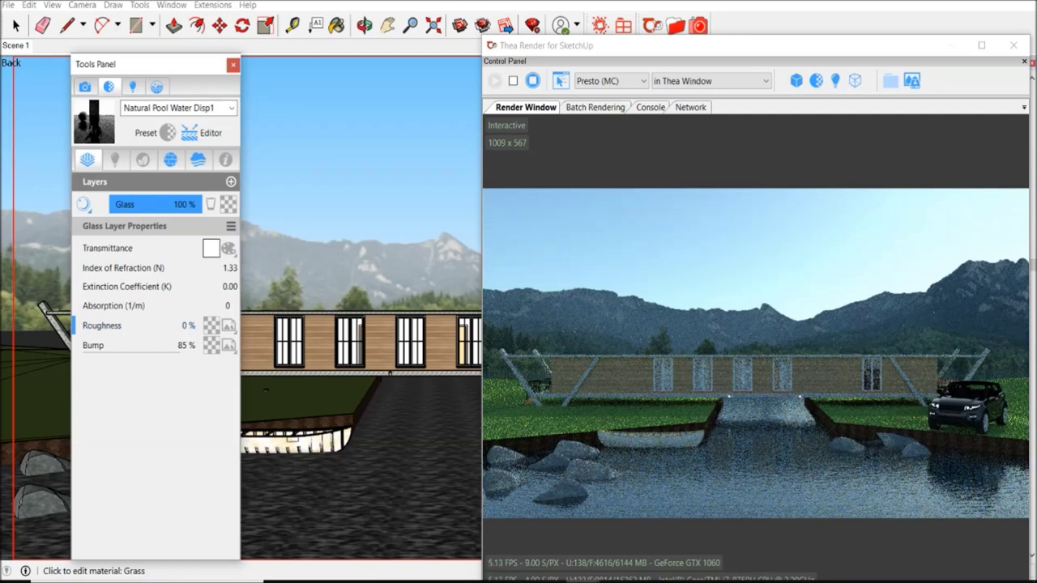
click(184, 326)
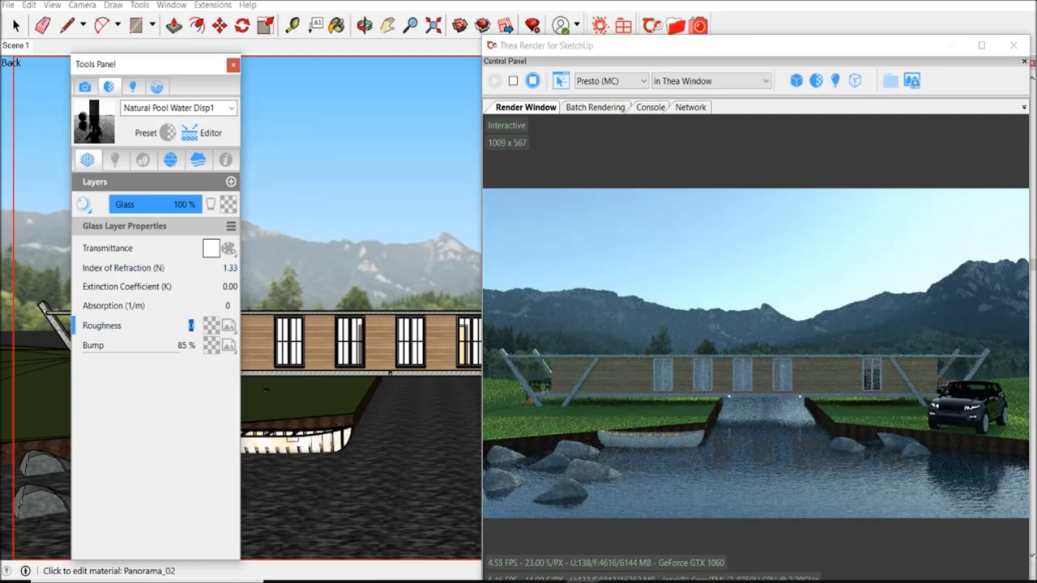
Apply 10% roughness, then settle the pool water roughness at 15%.
key(Return)
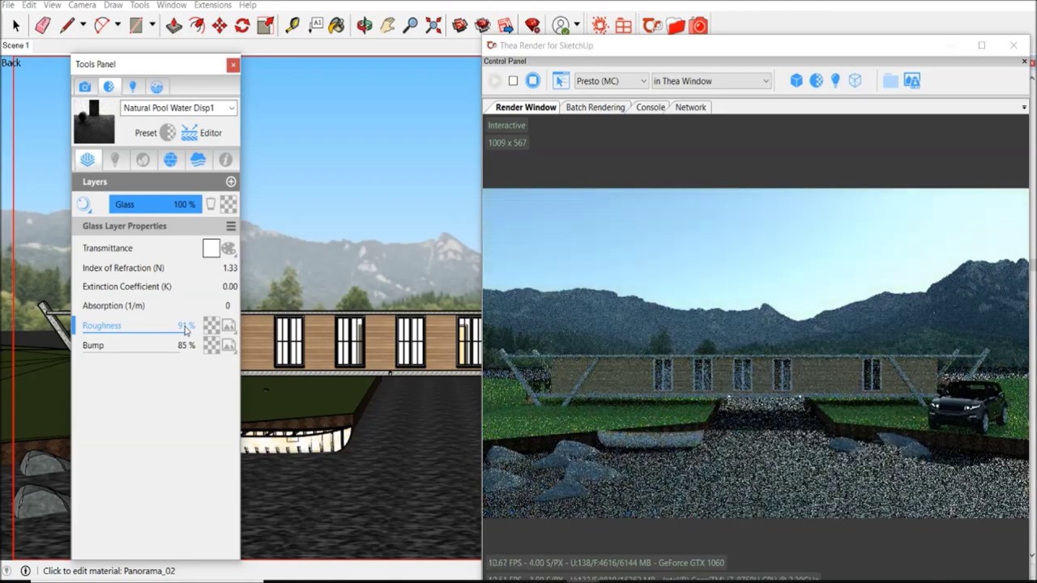
click(187, 326)
text(15)
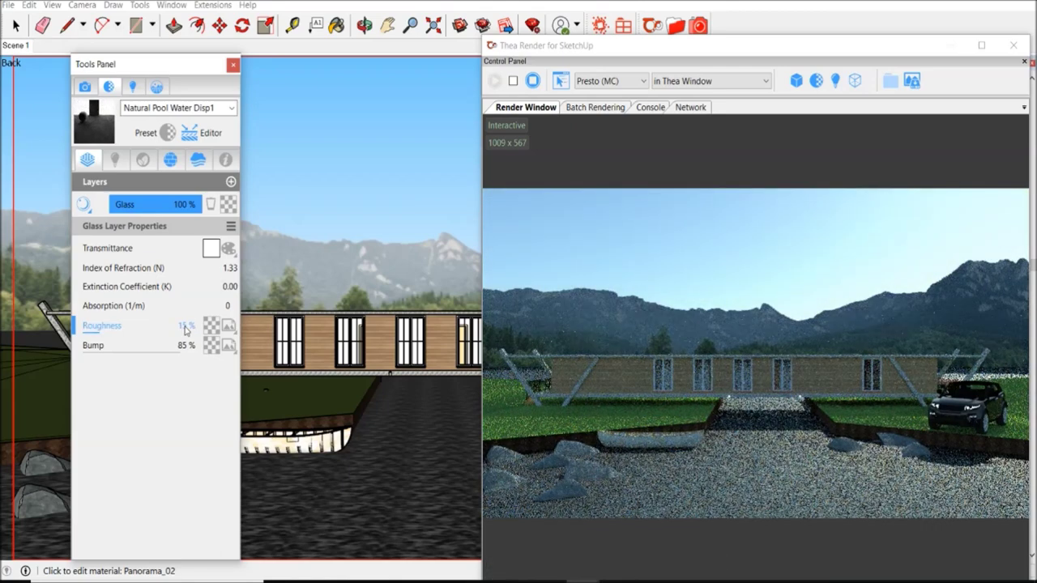
key(Return)
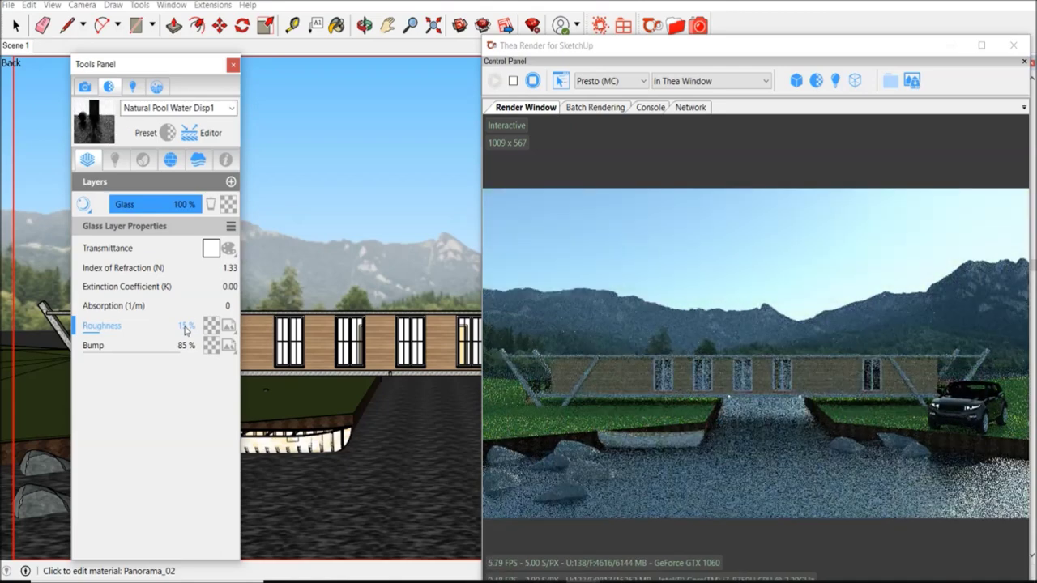